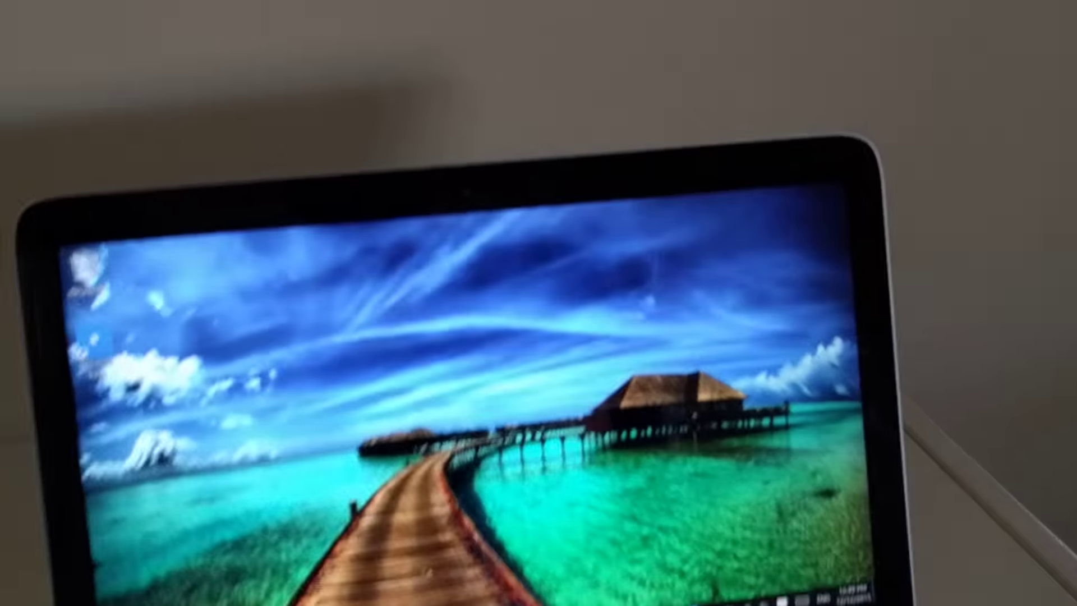
pyautogui.press('super')
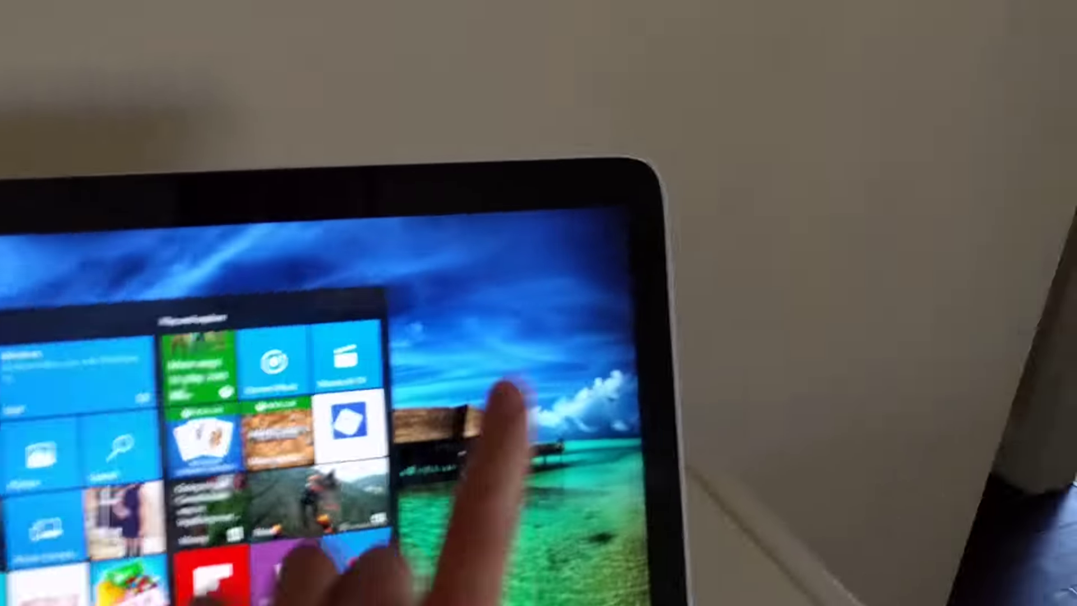
pyautogui.click(505, 404)
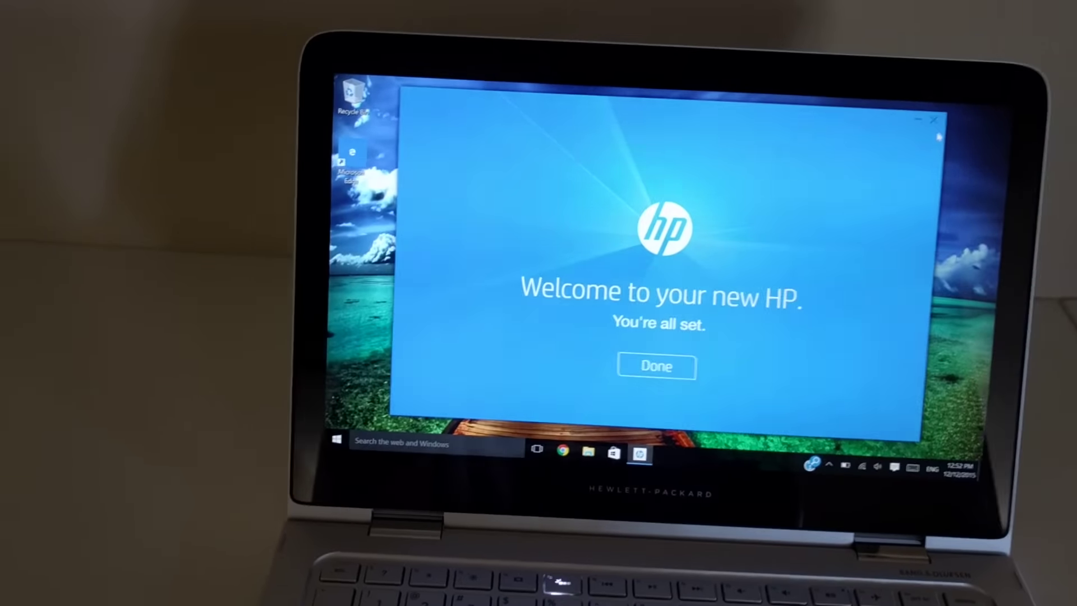
pyautogui.click(885, 96)
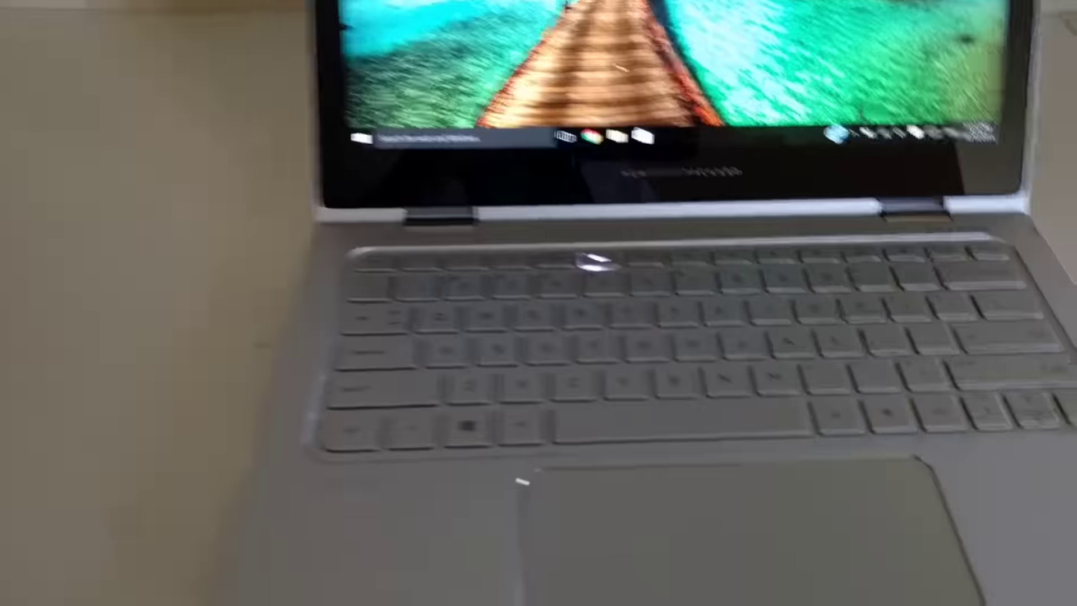